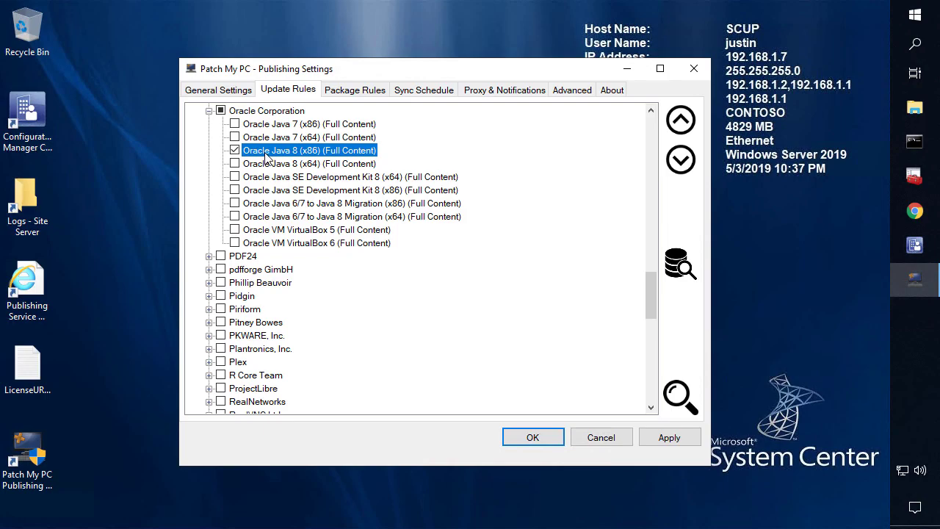
# Step: Bring up the right-click publishing options for Oracle Java 8 (x86)
pyautogui.rightClick(267, 158)
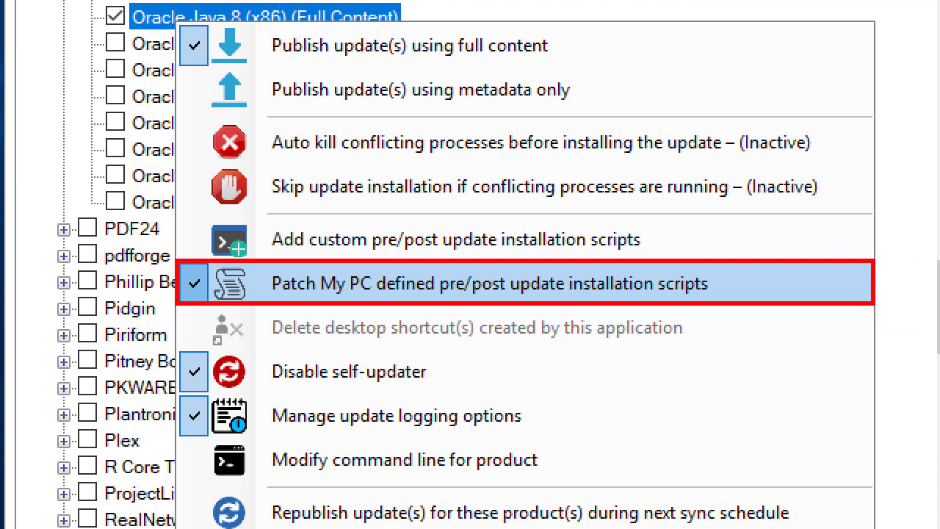
pyautogui.press('Escape')
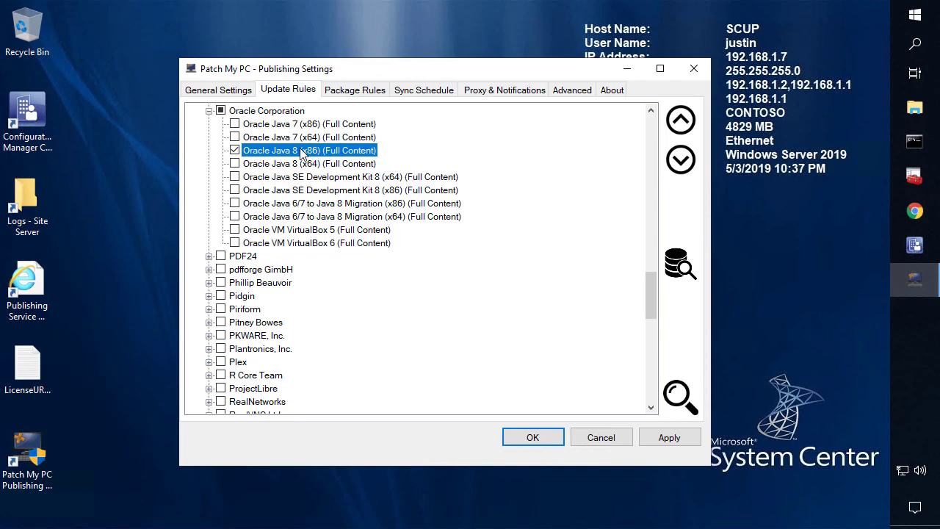
pyautogui.rightClick(301, 149)
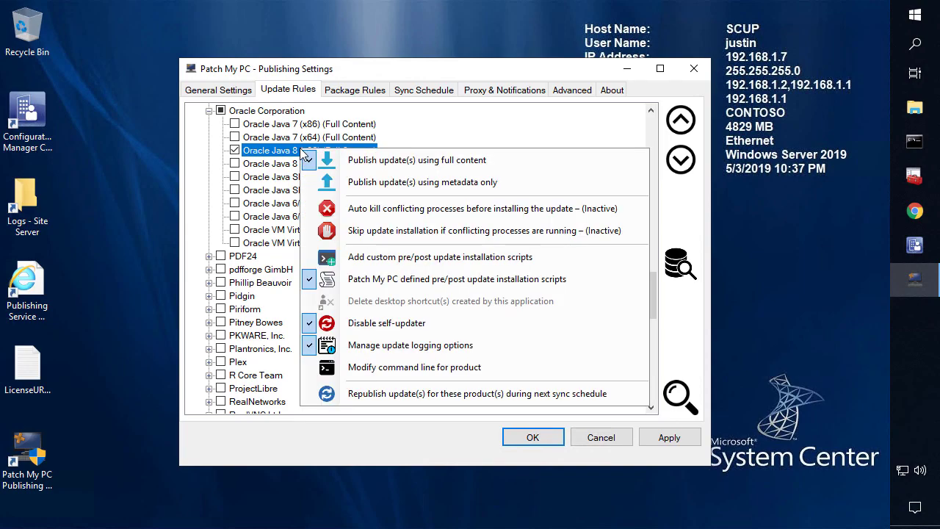
pyautogui.click(400, 281)
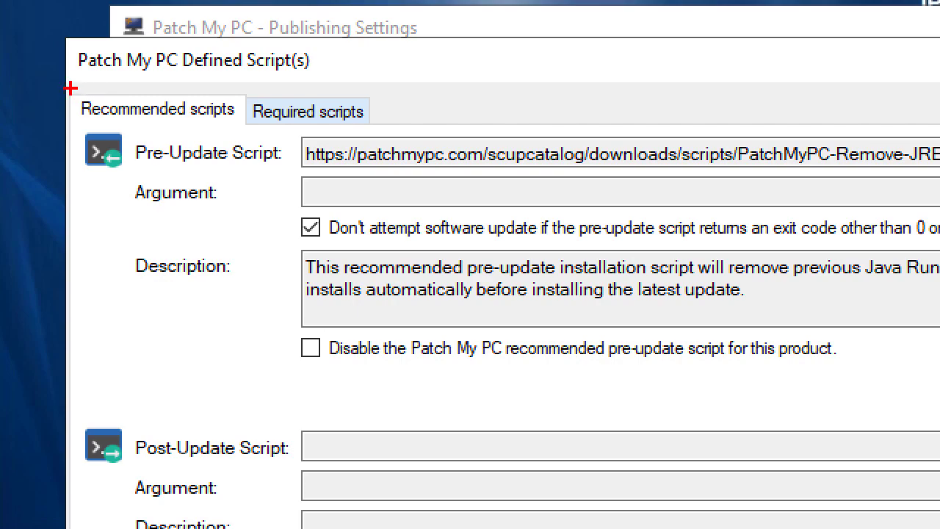
pyautogui.moveTo(71, 88)
pyautogui.mouseDown()
pyautogui.moveTo(288, 130)
pyautogui.moveTo(389, 132)
pyautogui.mouseUp()
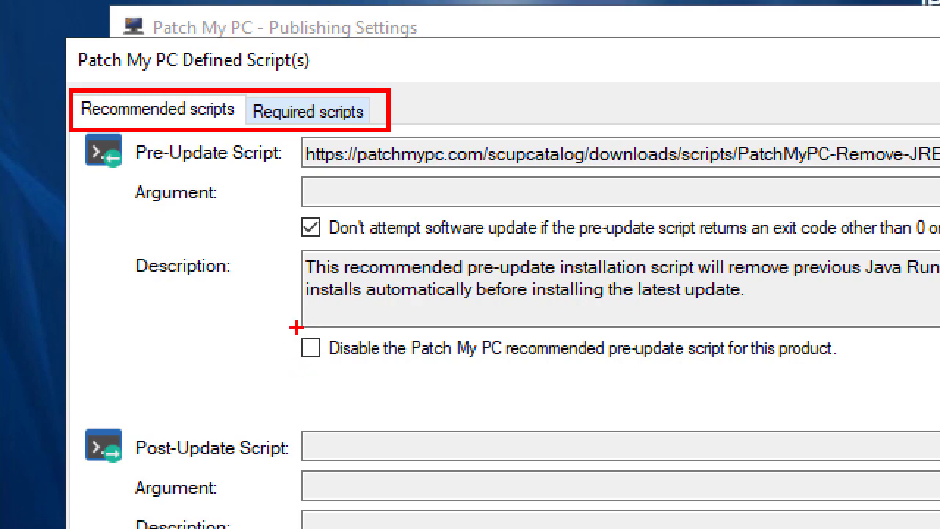
pyautogui.moveTo(296, 333)
pyautogui.mouseDown()
pyautogui.moveTo(480, 360)
pyautogui.moveTo(864, 360)
pyautogui.mouseUp()
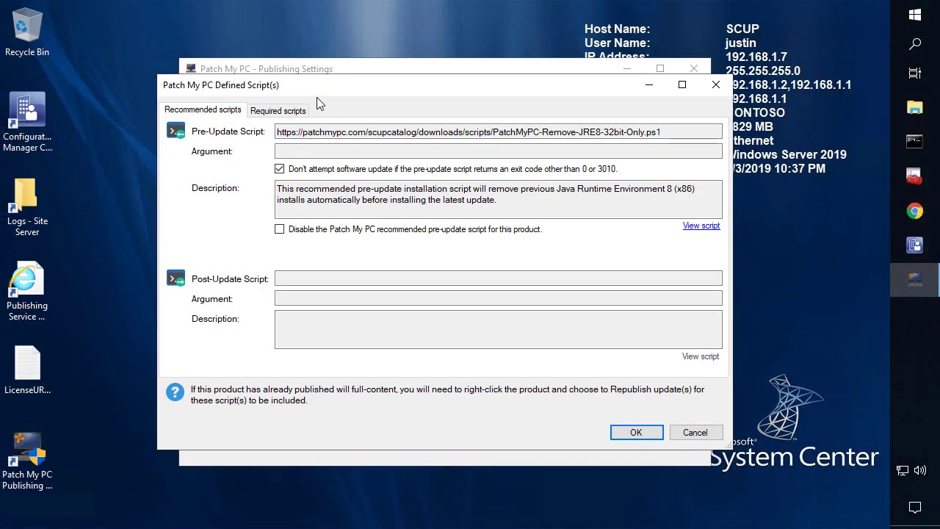
pyautogui.click(332, 117)
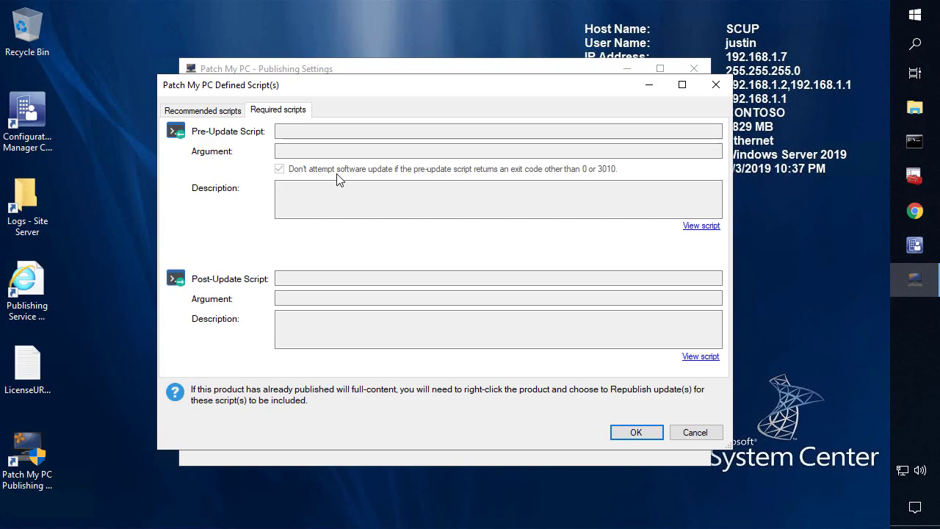
# Step: Return to the recommended scripts and read the Java 8 (x86) pre-update script description
pyautogui.click(224, 111)
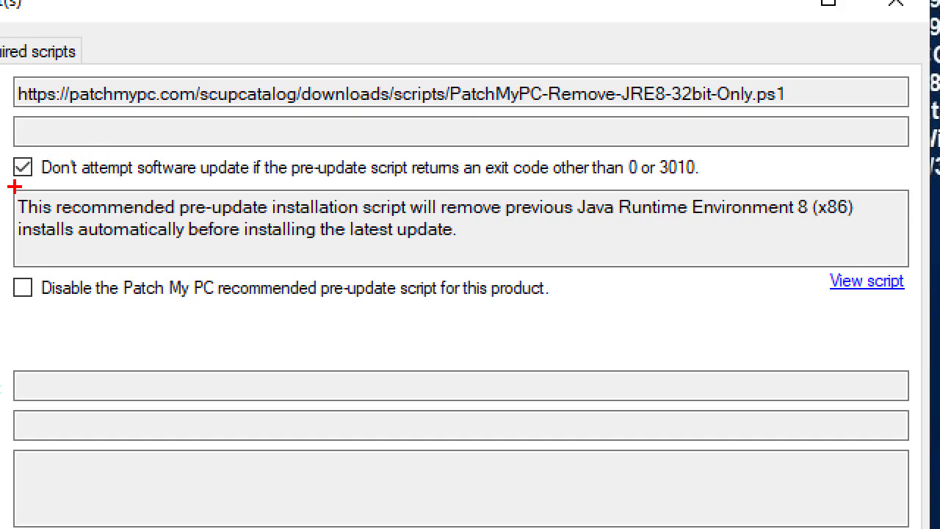
pyautogui.moveTo(13, 189)
pyautogui.mouseDown()
pyautogui.moveTo(86, 226)
pyautogui.moveTo(834, 308)
pyautogui.moveTo(904, 278)
pyautogui.moveTo(909, 265)
pyautogui.mouseUp()
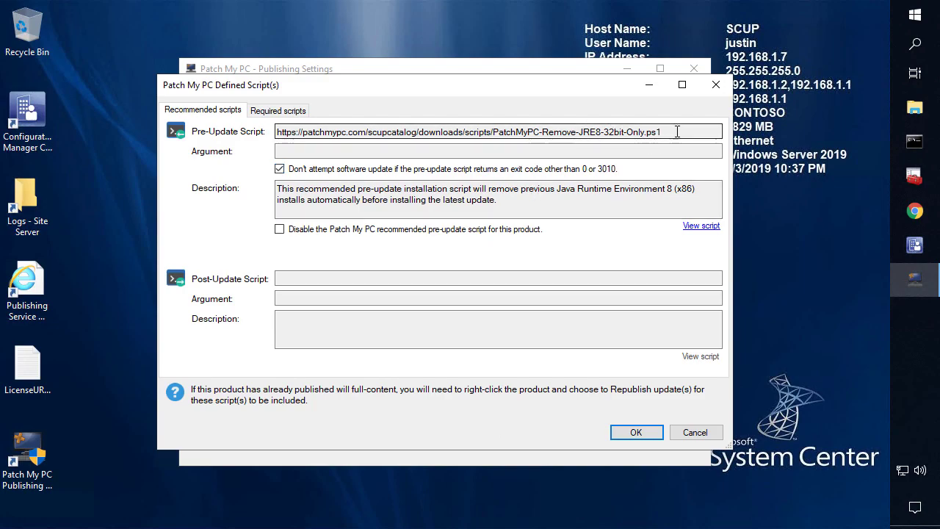
# Step: Close the Java script settings, then expand AdoptOpenJDK and read Eclipse OpenJ9 8 (x86)'s defined script
pyautogui.click(630, 432)
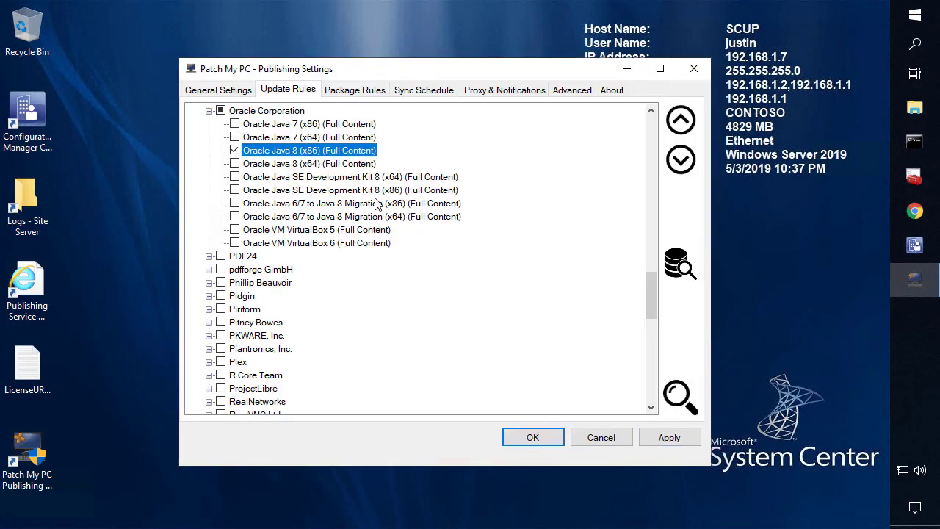
pyautogui.scroll(20, 358, 189)
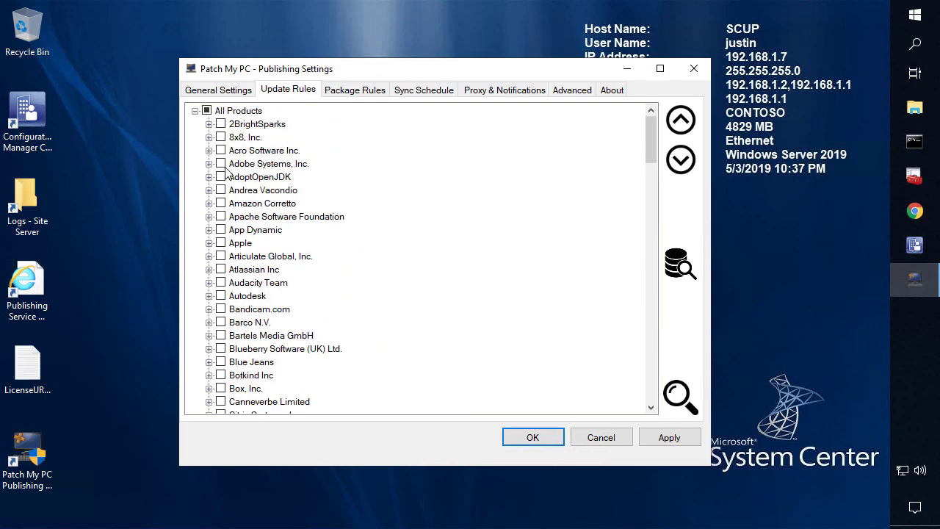
pyautogui.click(209, 177)
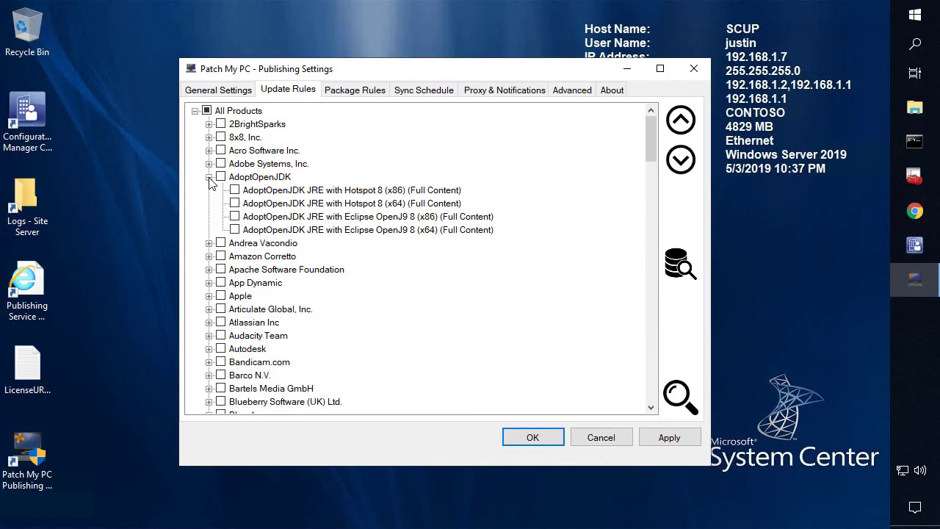
pyautogui.rightClick(339, 216)
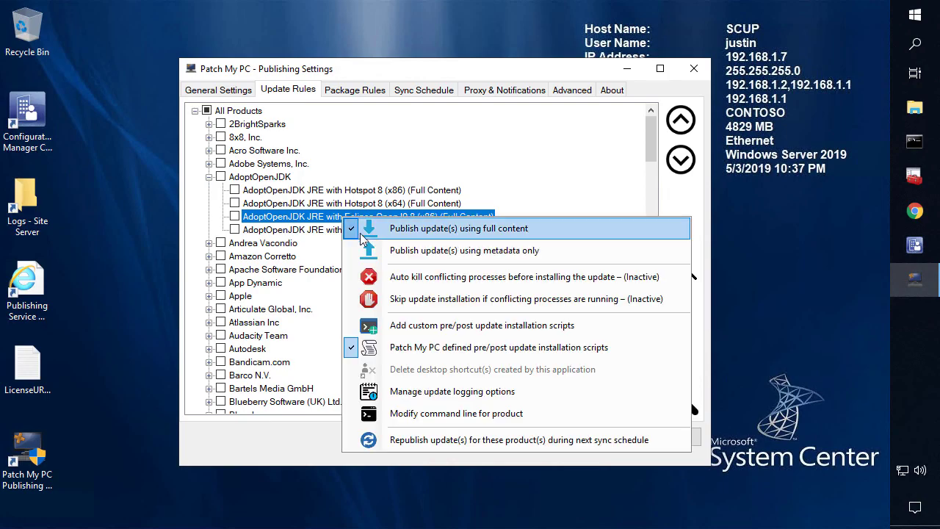
pyautogui.click(440, 346)
pyautogui.moveTo(593, 204); pyautogui.dragTo(249, 152)
pyautogui.click(579, 213)
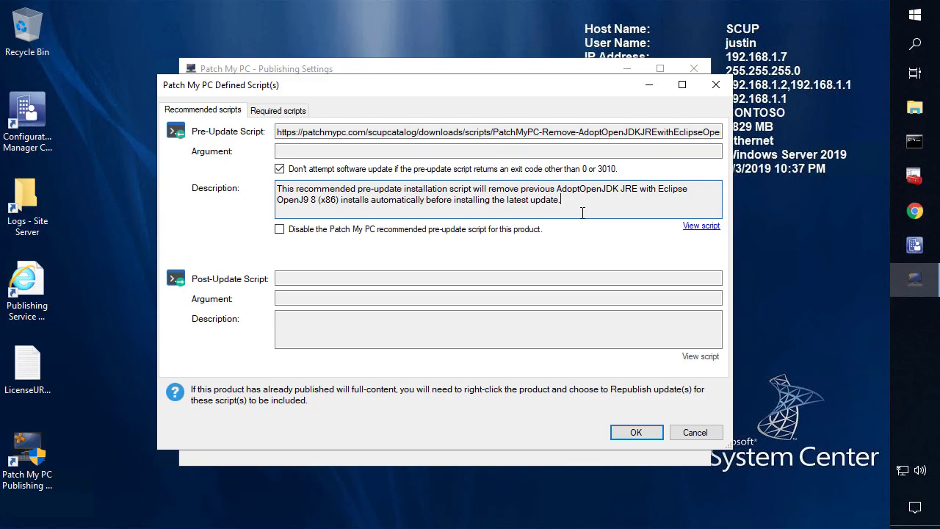
# Step: Expand Amazon Corretto and read the defined pre-update script for Amazon Corretto 8 (x86)
pyautogui.press('Escape')
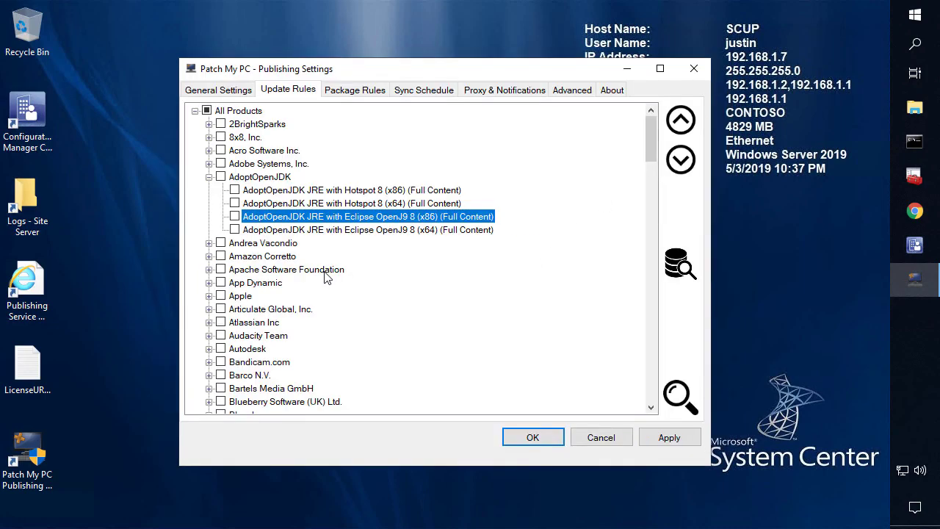
pyautogui.click(210, 255)
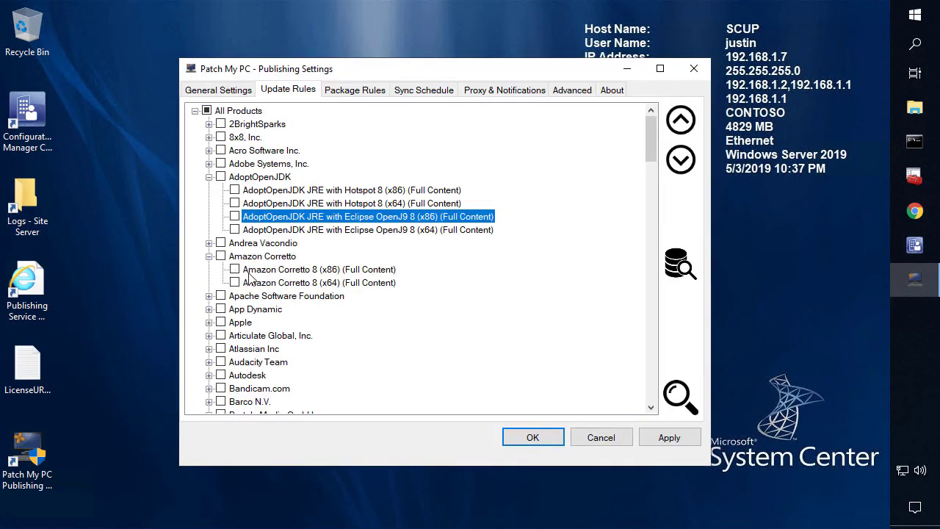
pyautogui.click(284, 272)
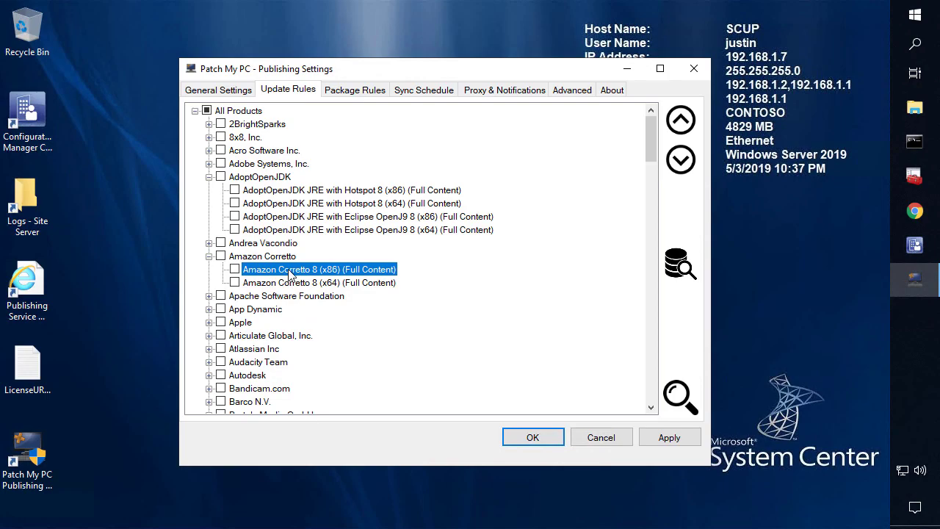
pyautogui.rightClick(290, 273)
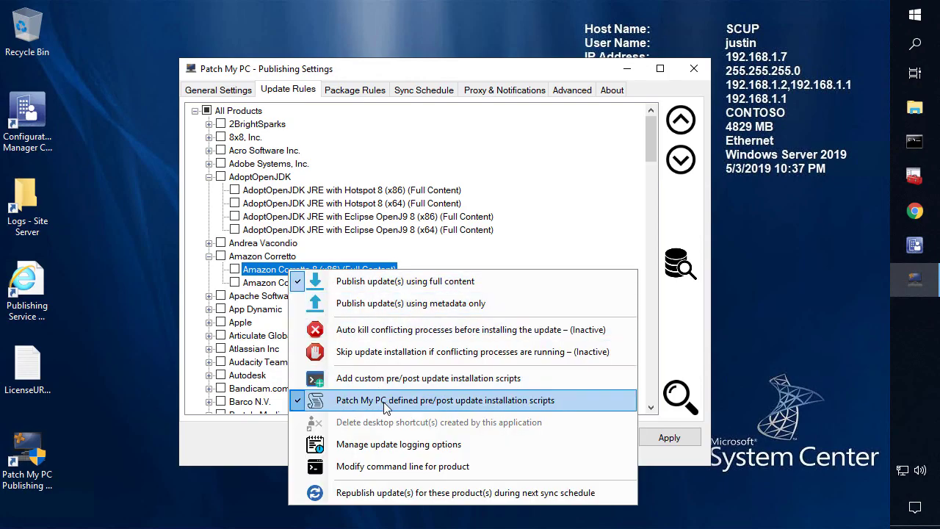
pyautogui.click(345, 337)
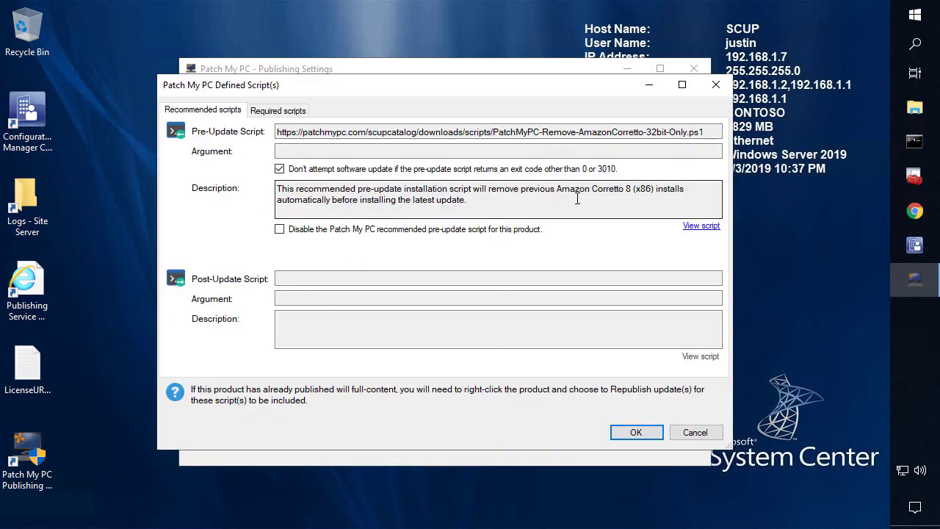
pyautogui.moveTo(501, 209); pyautogui.dragTo(240, 153)
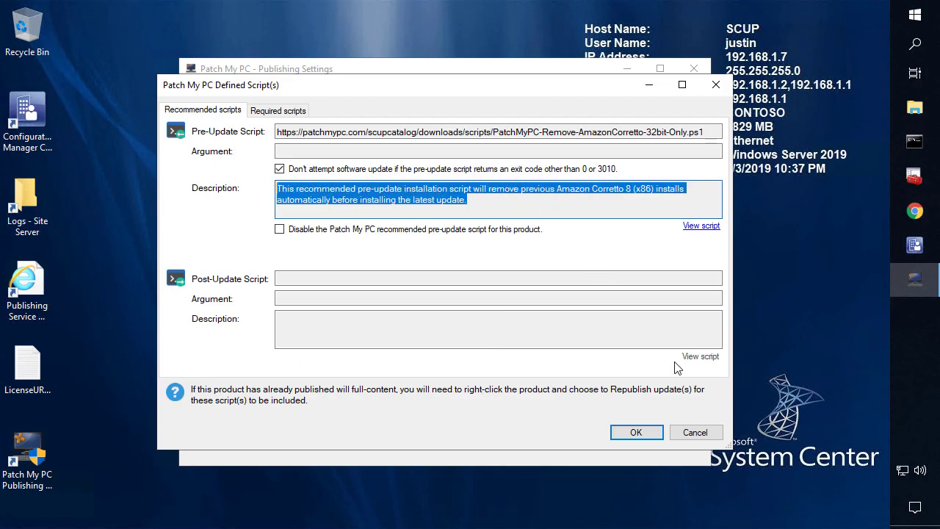
pyautogui.click(693, 434)
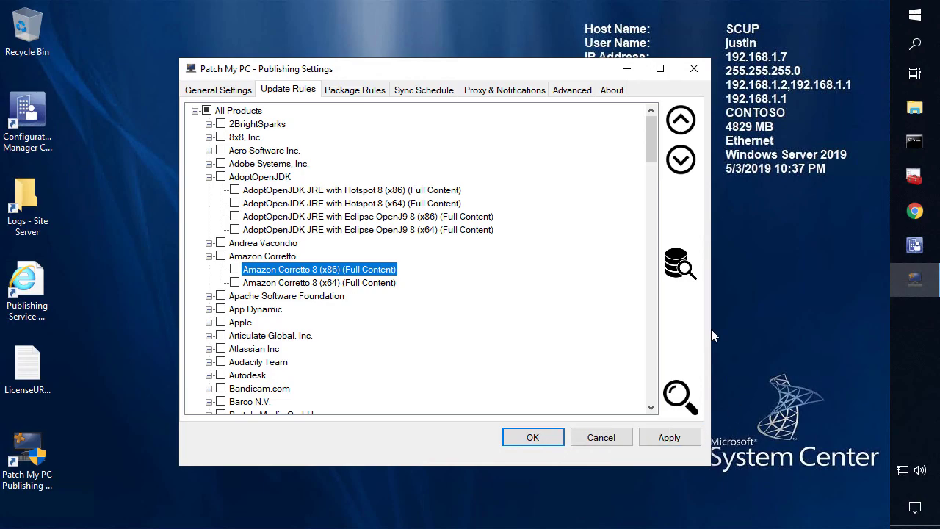
# Step: Apply the Oracle Java 8 (x86) update rule selection
pyautogui.scroll(-20, 351, 352)
pyautogui.scroll(-3, 354, 355)
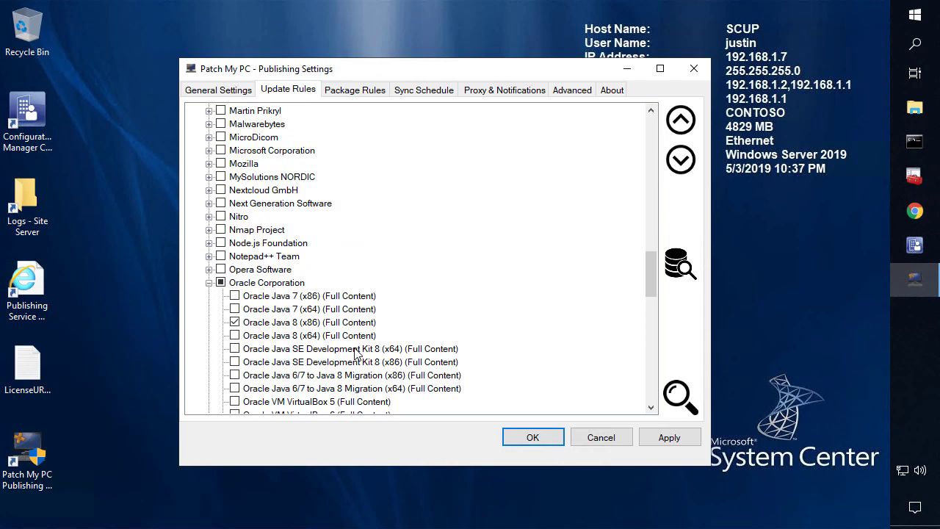
pyautogui.click(670, 438)
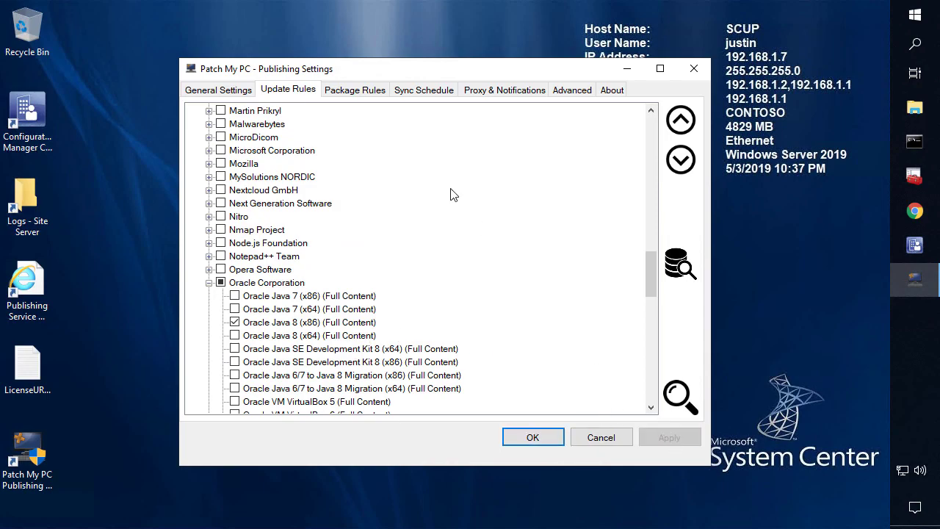
# Step: Run a Publishing Service sync now from Sync Schedule and dismiss the success message
pyautogui.click(409, 91)
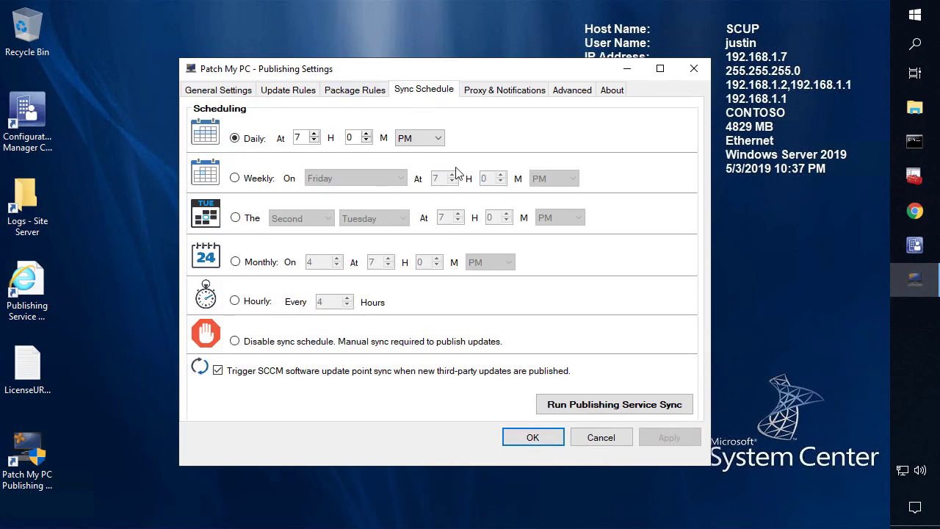
pyautogui.click(615, 411)
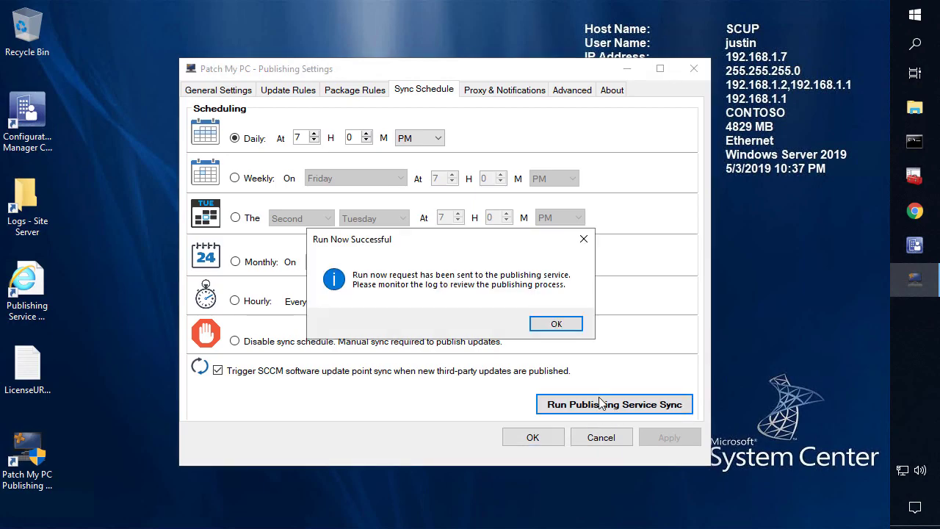
pyautogui.click(555, 324)
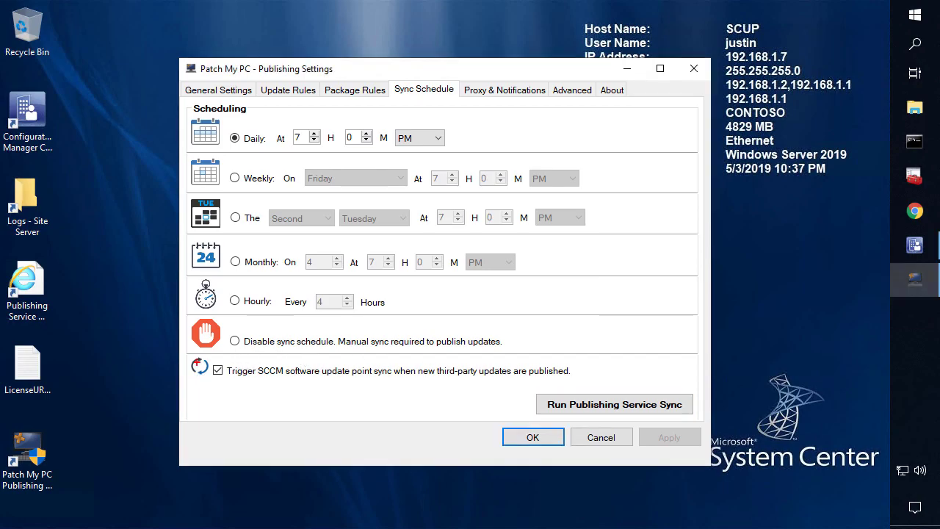
pyautogui.moveTo(187, 356); pyautogui.dragTo(580, 379)
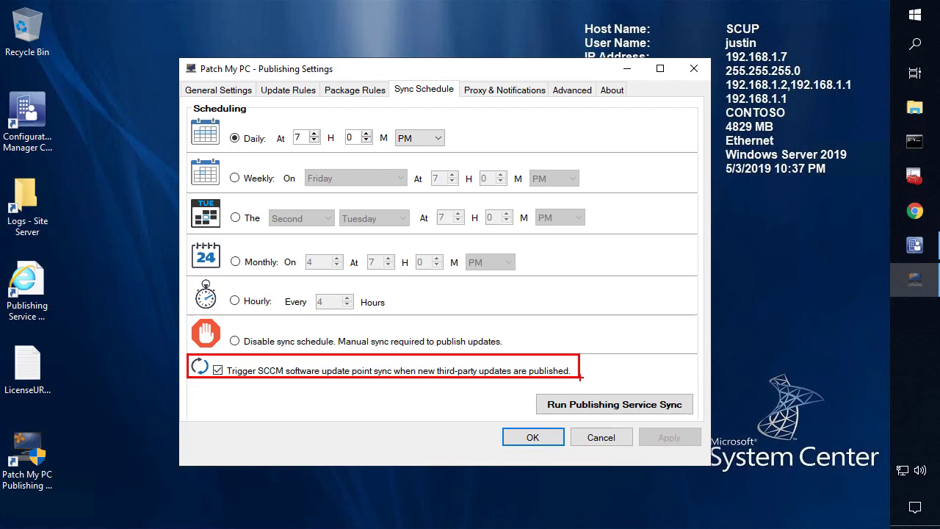
pyautogui.press('Escape')
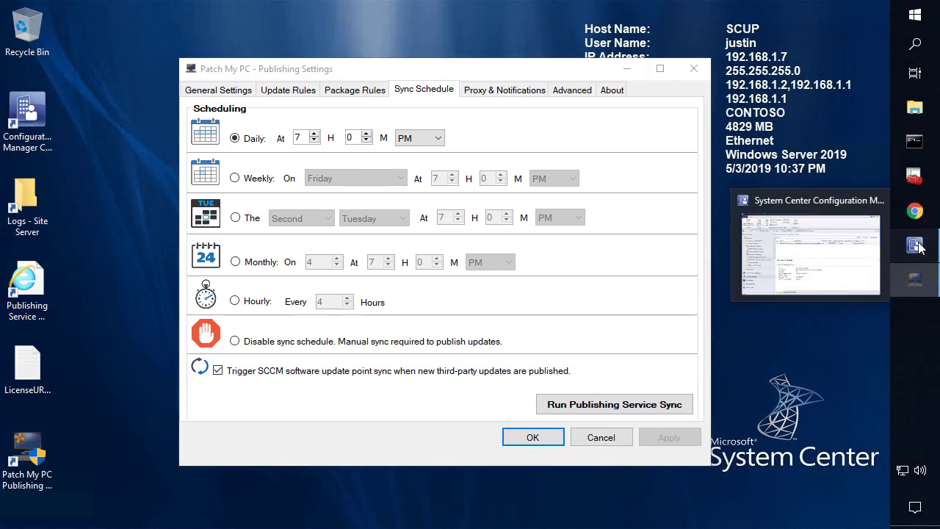
# Step: In Configuration Manager, check the Patch My PC Updates deployment rule, then select its software update group
pyautogui.click(915, 245)
pyautogui.click(308, 196)
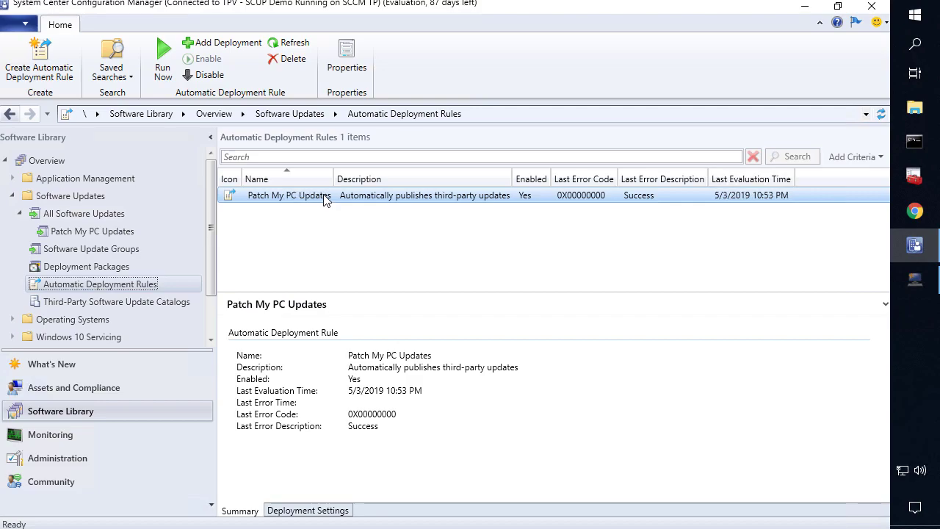
pyautogui.click(136, 250)
pyautogui.click(286, 199)
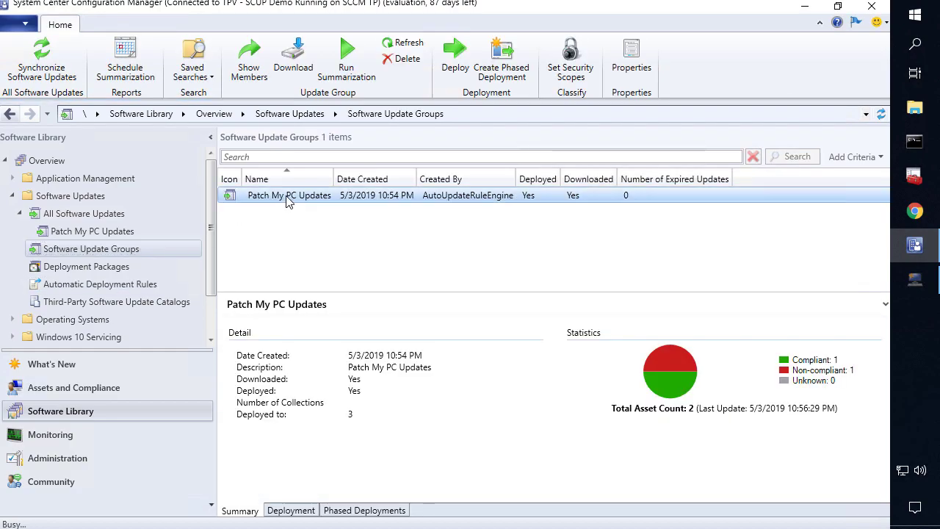
# Step: Compare the installed Java 8 Update 161 and open Oracle Java 8 Update 211 (x86) to install it
pyautogui.doubleClick(286, 195)
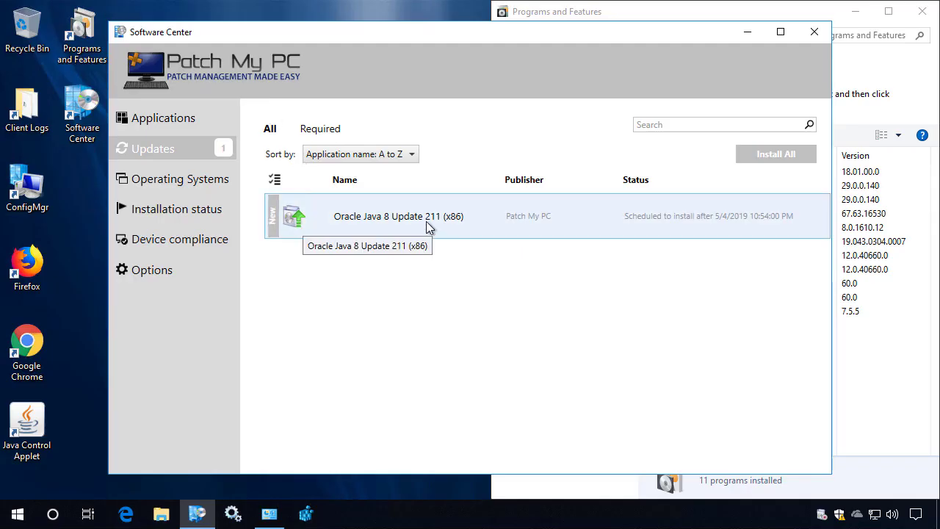
pyautogui.click(877, 228)
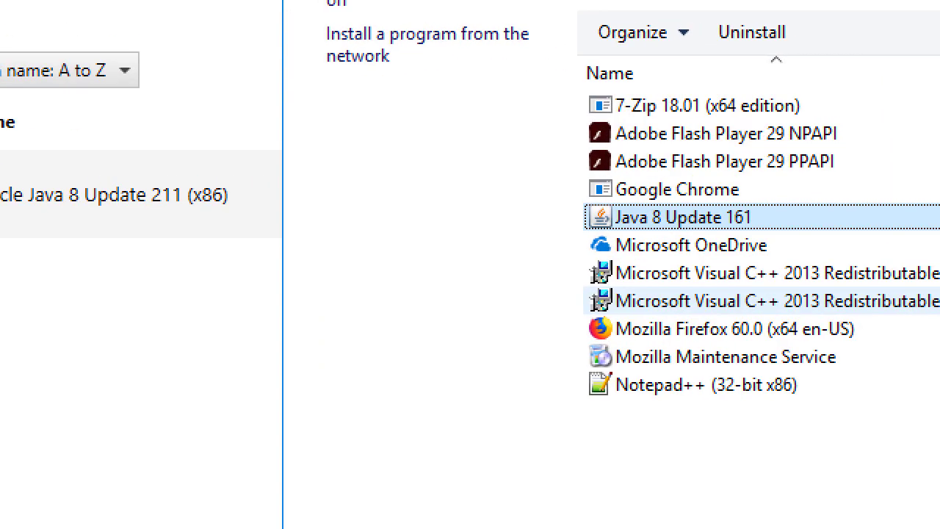
pyautogui.moveTo(570, 205)
pyautogui.mouseDown()
pyautogui.moveTo(697, 214)
pyautogui.moveTo(777, 238)
pyautogui.moveTo(776, 221)
pyautogui.moveTo(778, 236)
pyautogui.mouseUp()
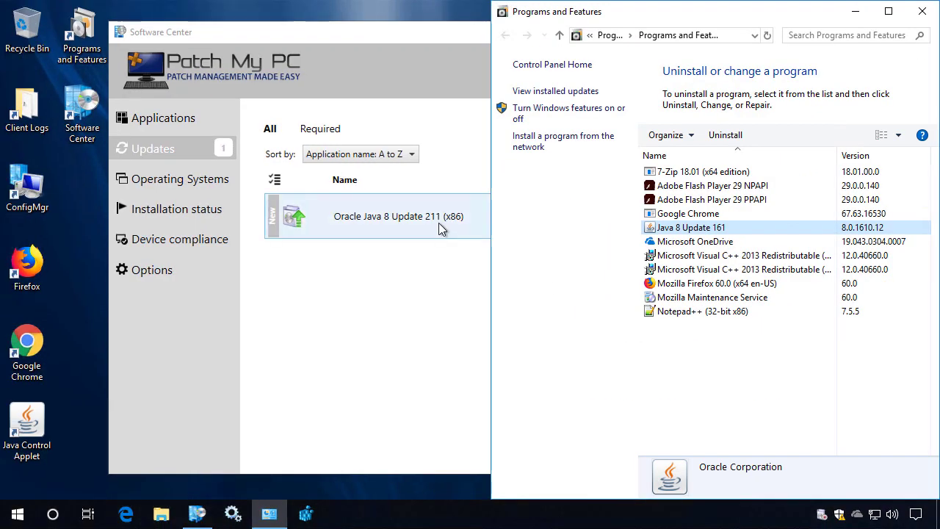
pyautogui.doubleClick(440, 224)
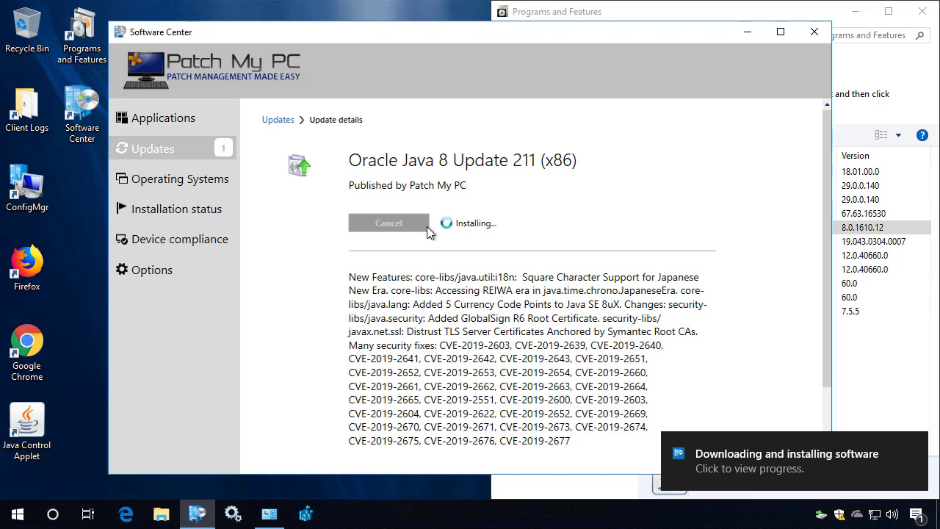
pyautogui.doubleClick(26, 110)
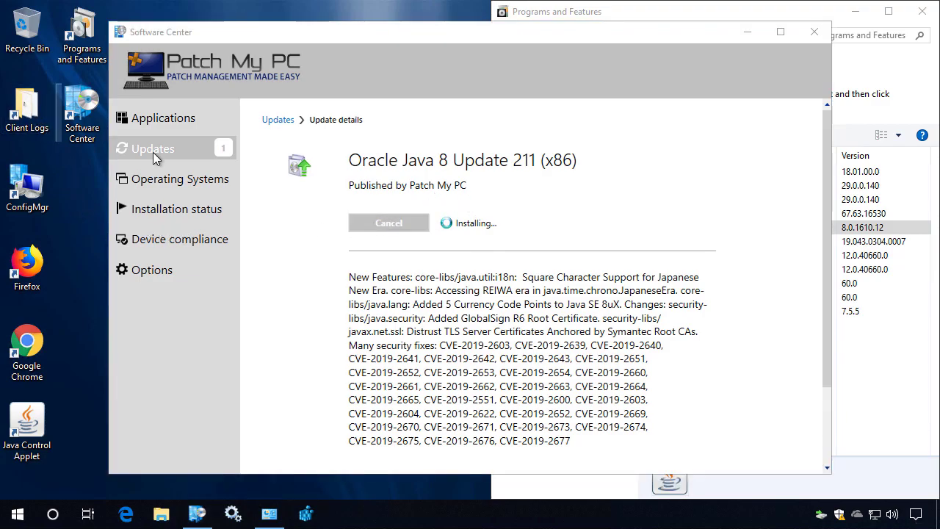
# Step: Browse C:\Windows\CCM\Logs to locate the new PatchMyPC-ScriptRunner.log
pyautogui.click(412, 263)
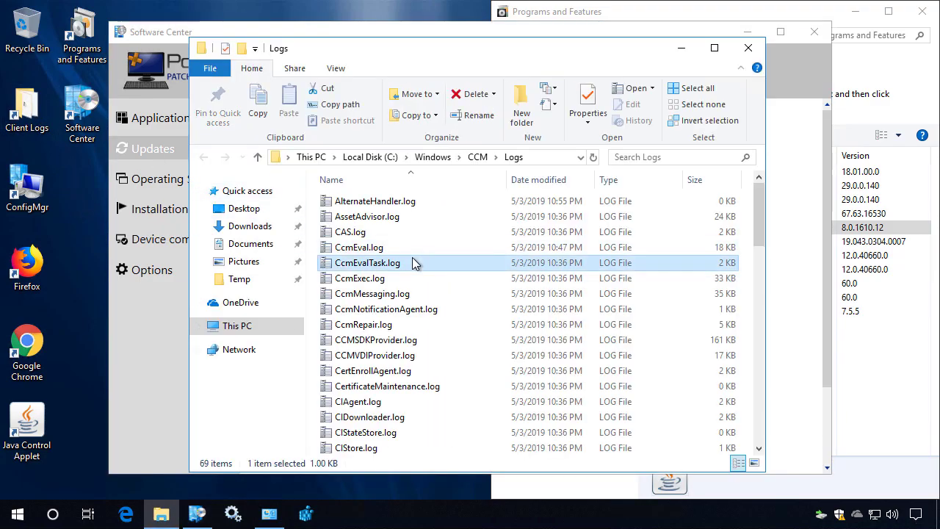
pyautogui.scroll(-15, 412, 263)
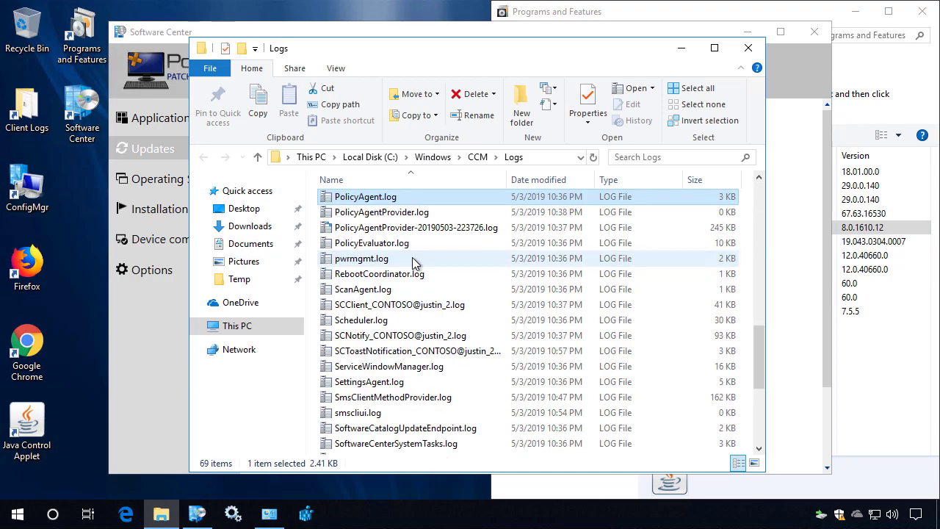
pyautogui.write('policyagentprovider-')
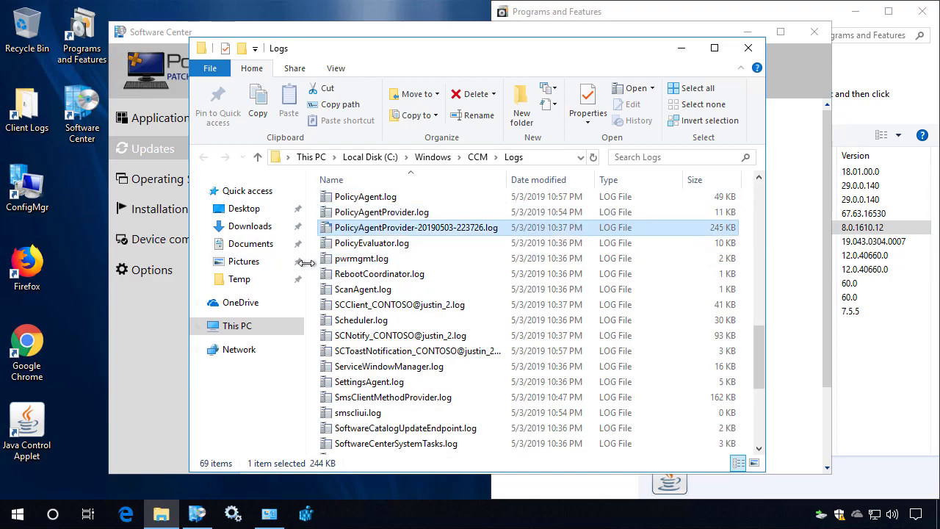
pyautogui.scroll(2, 432, 301)
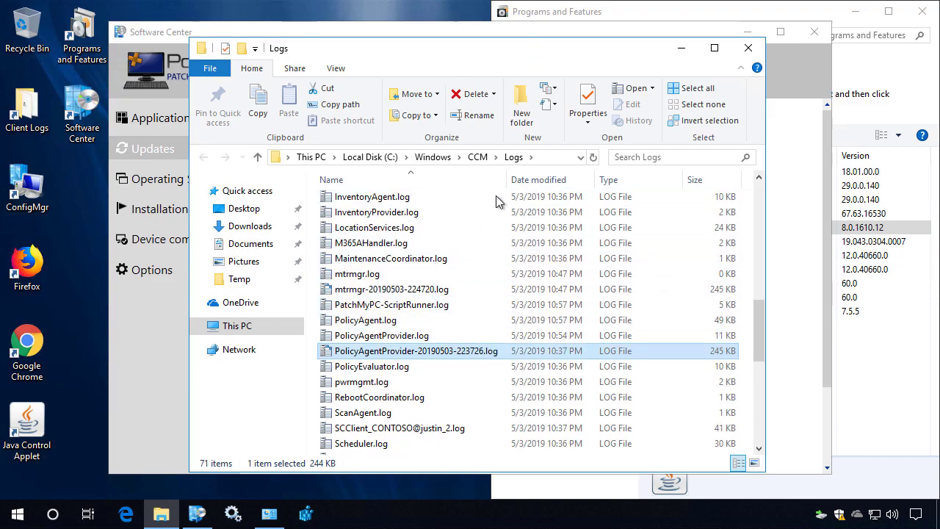
# Step: Open PatchMyPC-ScriptRunner.log in CMTrace, check the Running script entry, and refresh Programs and Features
pyautogui.doubleClick(438, 304)
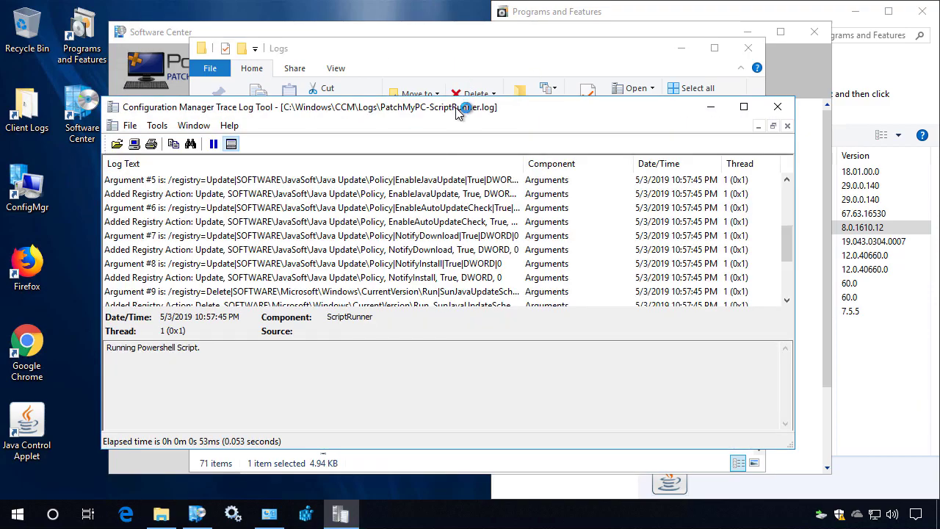
pyautogui.press('super+Left')
pyautogui.click(330, 432)
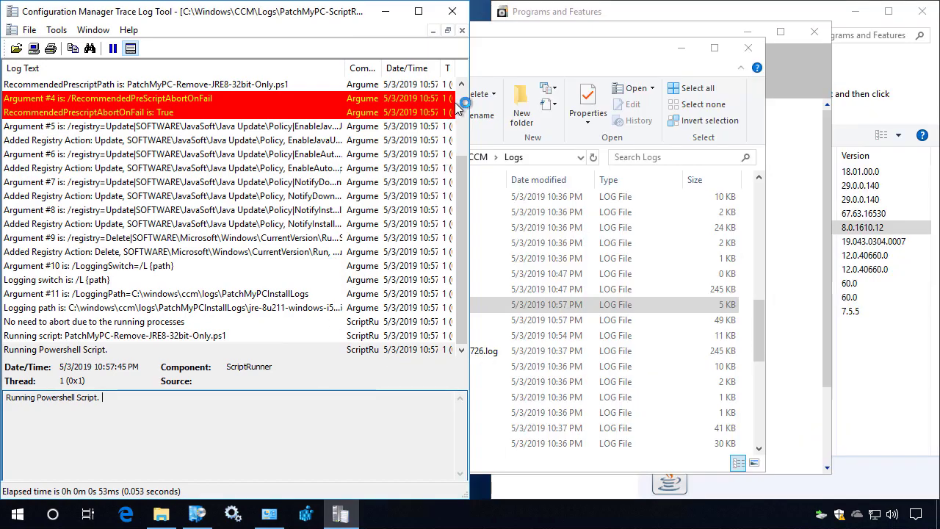
pyautogui.moveTo(471, 96); pyautogui.dragTo(657, 96)
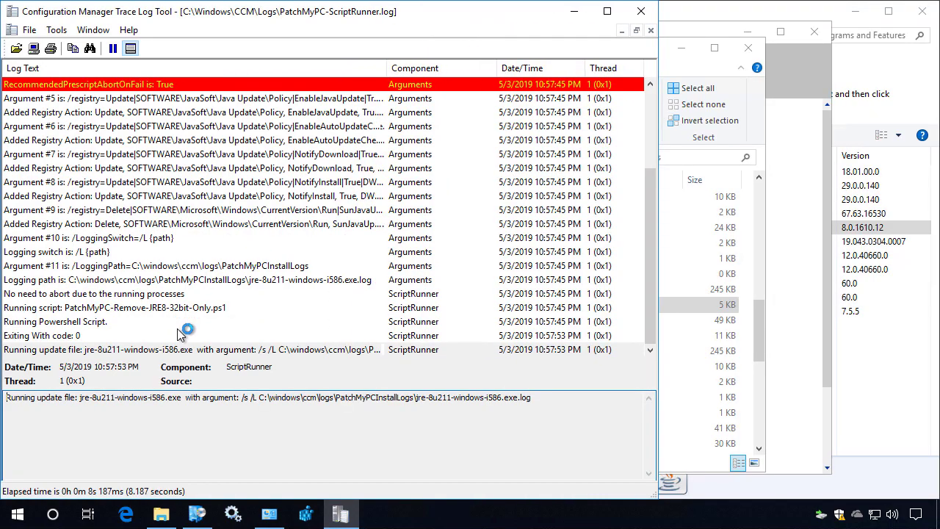
pyautogui.click(195, 311)
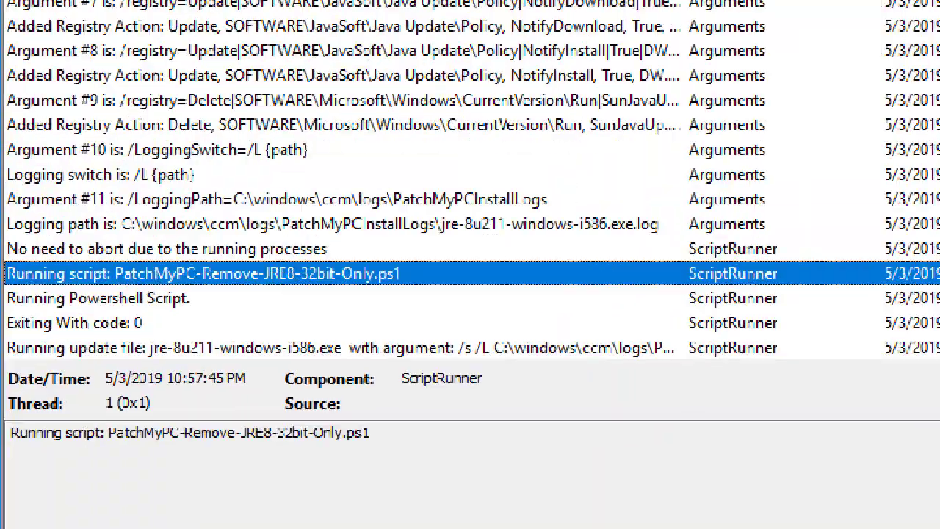
pyautogui.moveTo(7, 264); pyautogui.dragTo(583, 347)
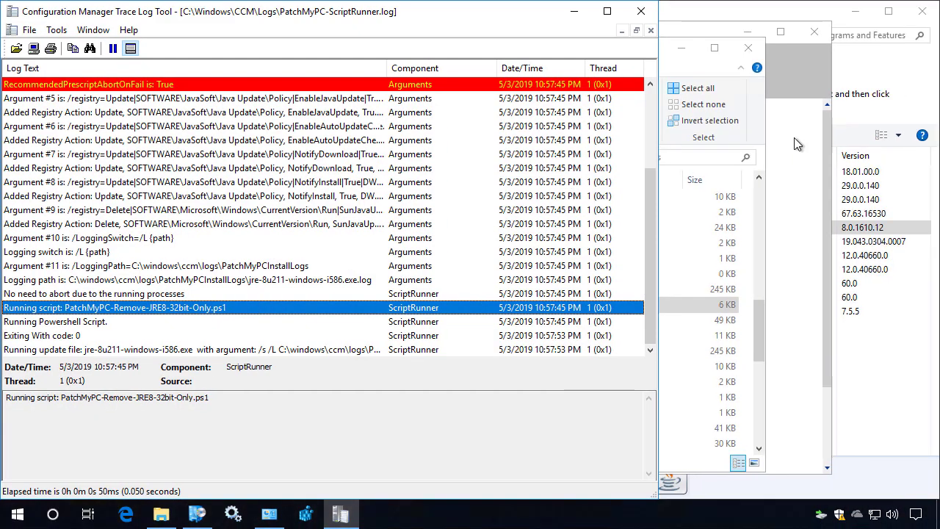
pyautogui.click(906, 76)
pyautogui.click(766, 35)
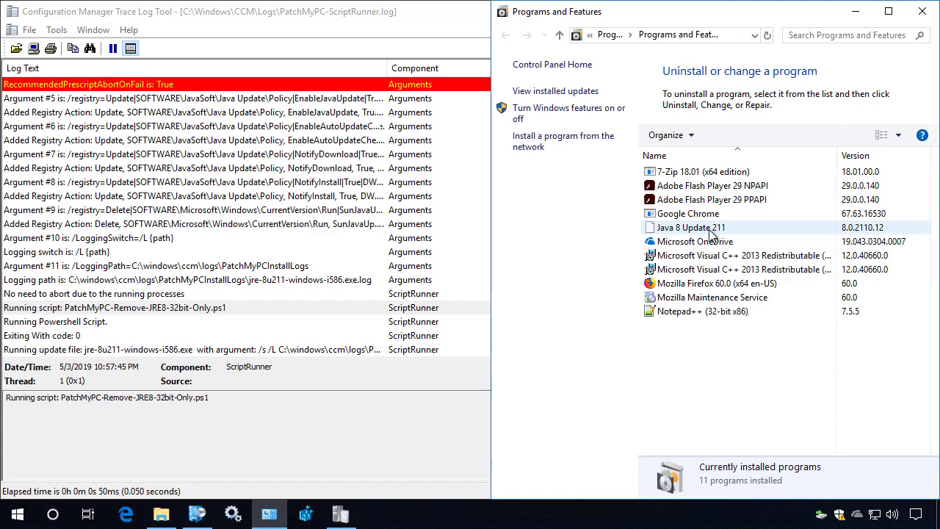
# Step: Review the log entries showing the JRE8 removal script ran before the jre-8u211 installer
pyautogui.click(199, 294)
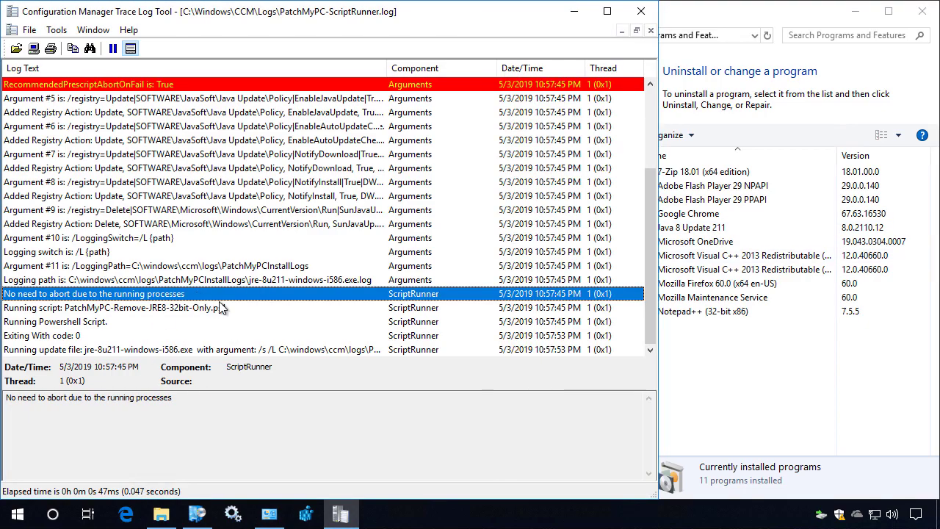
pyautogui.scroll(3, 233, 244)
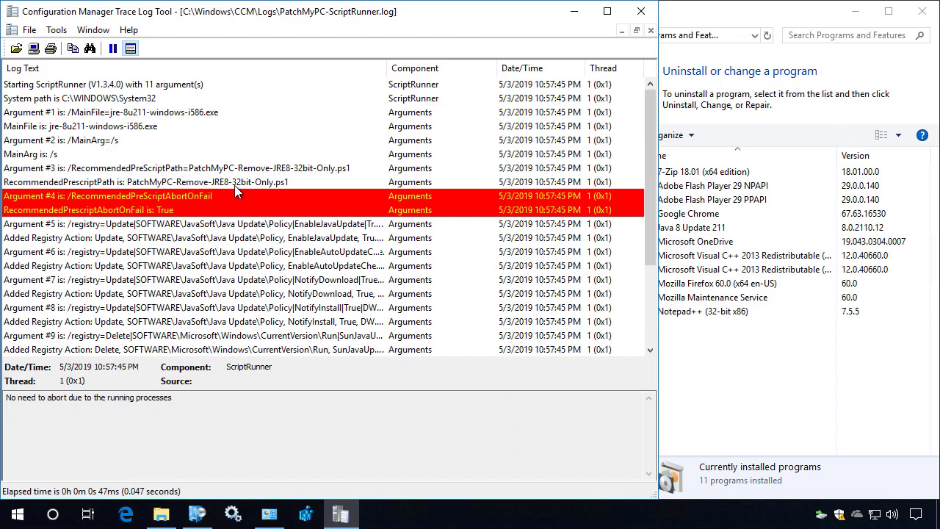
pyautogui.scroll(-3, 251, 204)
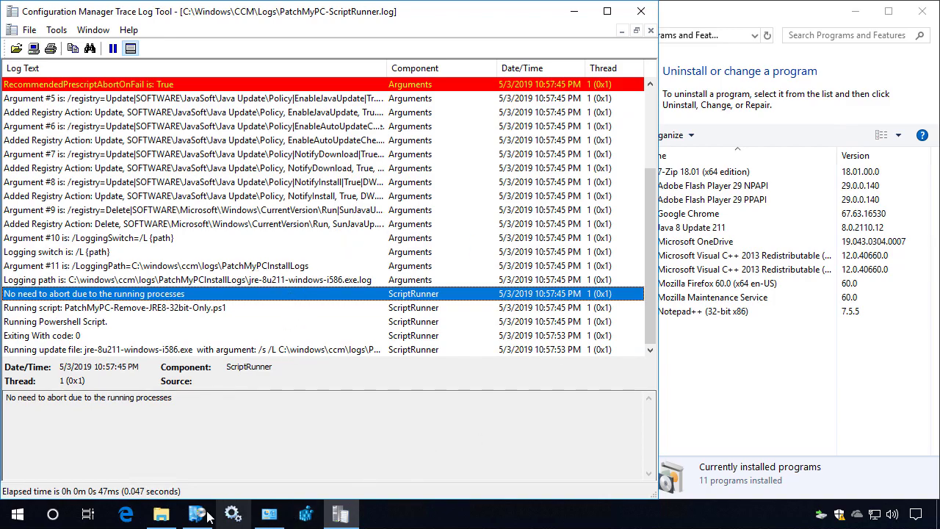
# Step: Open the PatchMyPCInstallLogs folder under C:\Windows\CCM\Logs and select jre-8u211-windows-i586.exe.log
pyautogui.click(168, 519)
pyautogui.scroll(10, 444, 331)
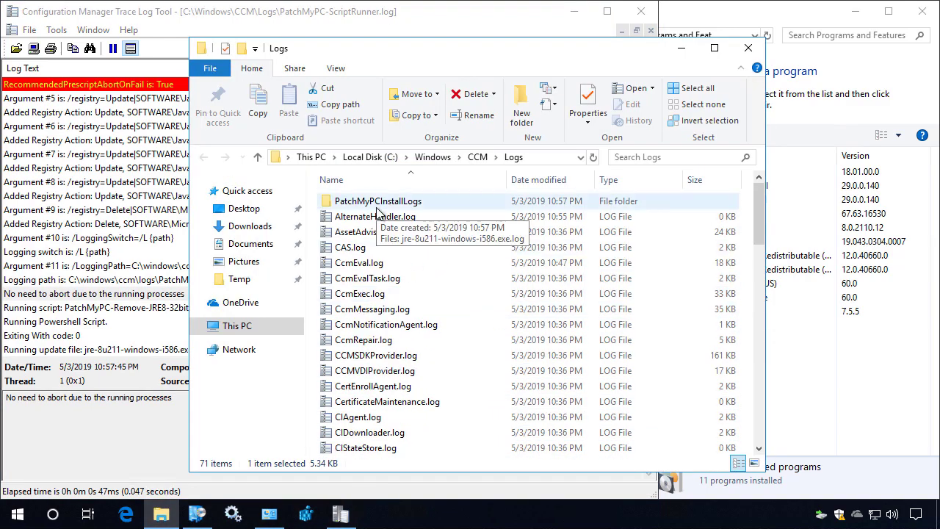
pyautogui.click(373, 203)
pyautogui.doubleClick(373, 203)
pyautogui.click(453, 210)
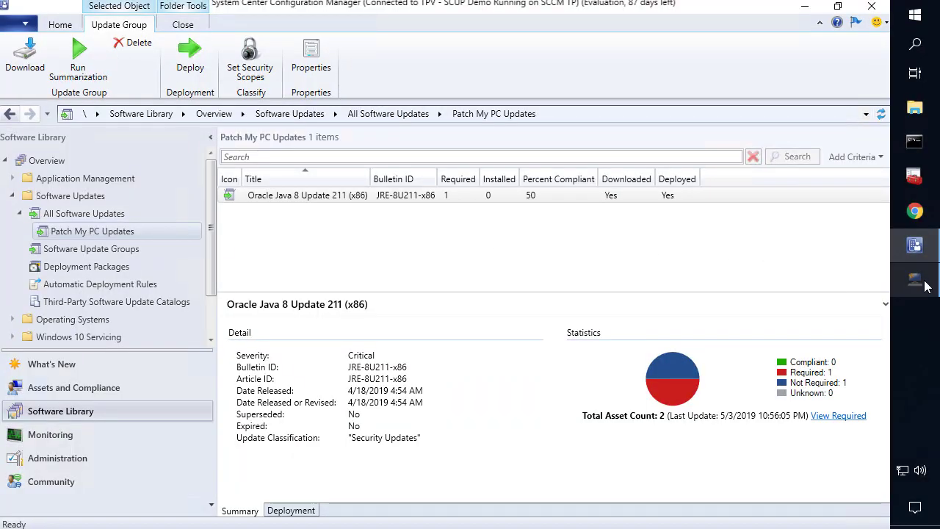
# Step: In Publishing Settings' per-product update rules, bring up the Oracle Java 8 (x86) options menu
pyautogui.click(923, 284)
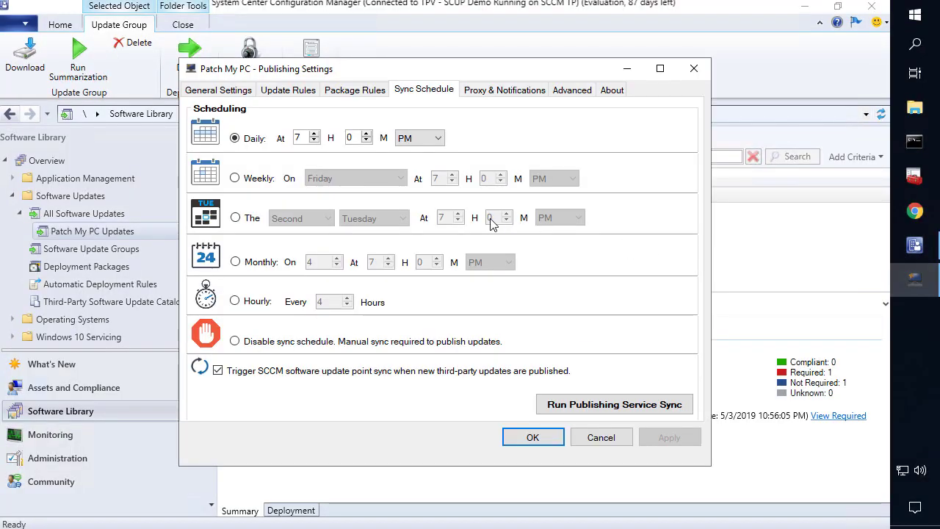
pyautogui.click(309, 94)
pyautogui.rightClick(321, 326)
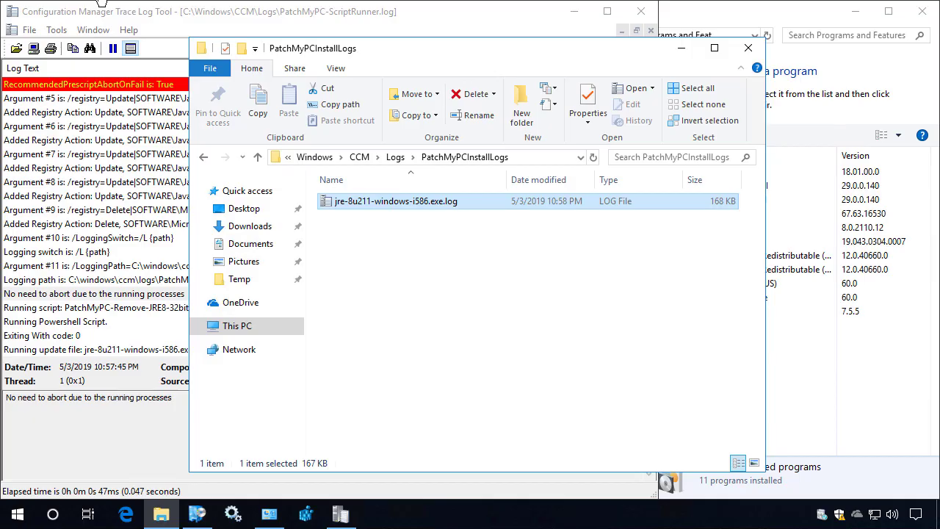
# Step: In the ScriptRunner log, confirm the Java removal PowerShell script ran and exited with code 0
pyautogui.click(139, 294)
pyautogui.scroll(-1, 134, 293)
pyautogui.scroll(-1, 138, 294)
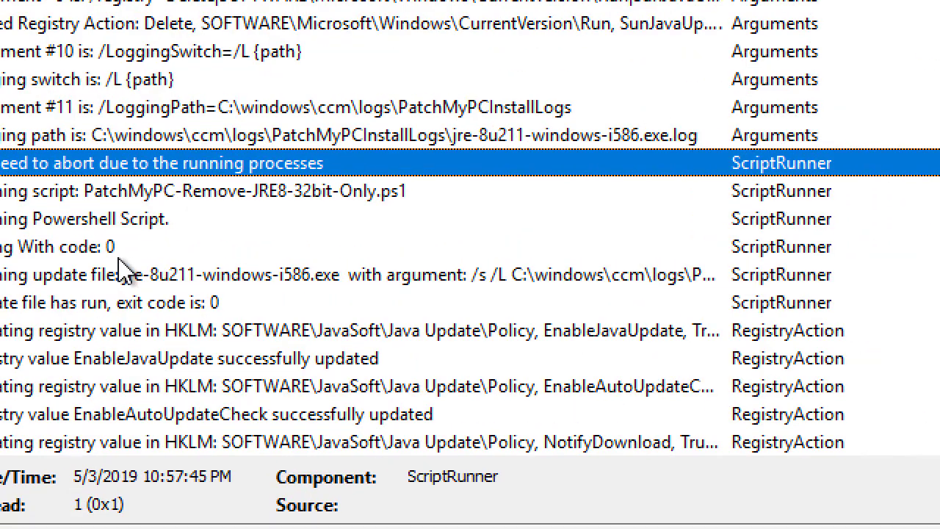
pyautogui.click(57, 191)
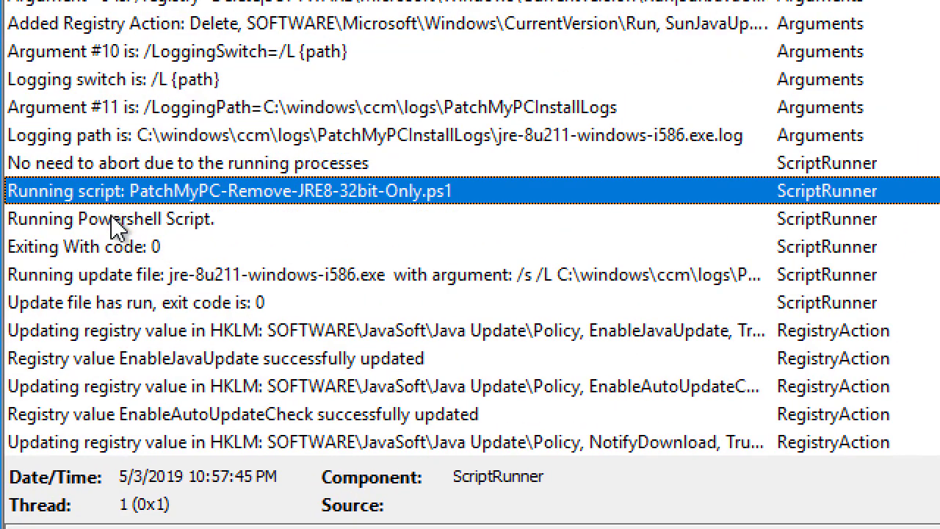
pyautogui.click(113, 220)
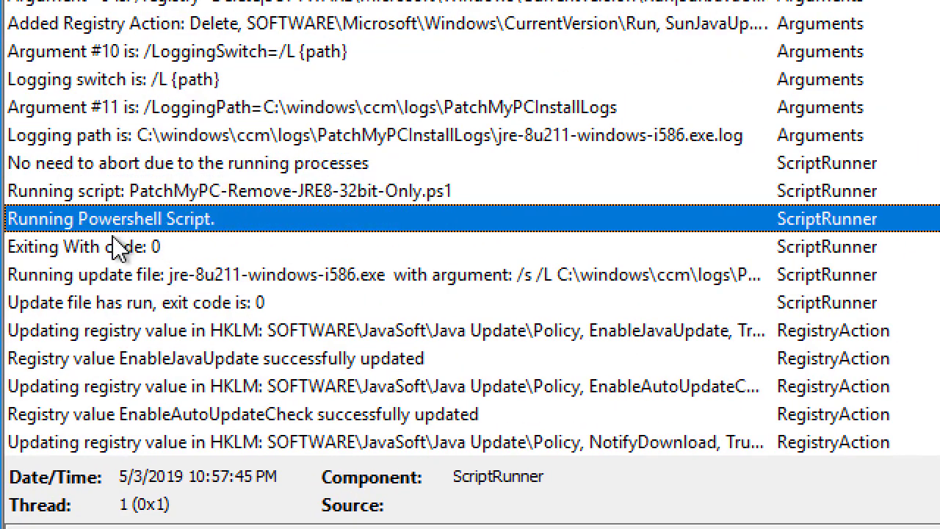
pyautogui.click(112, 250)
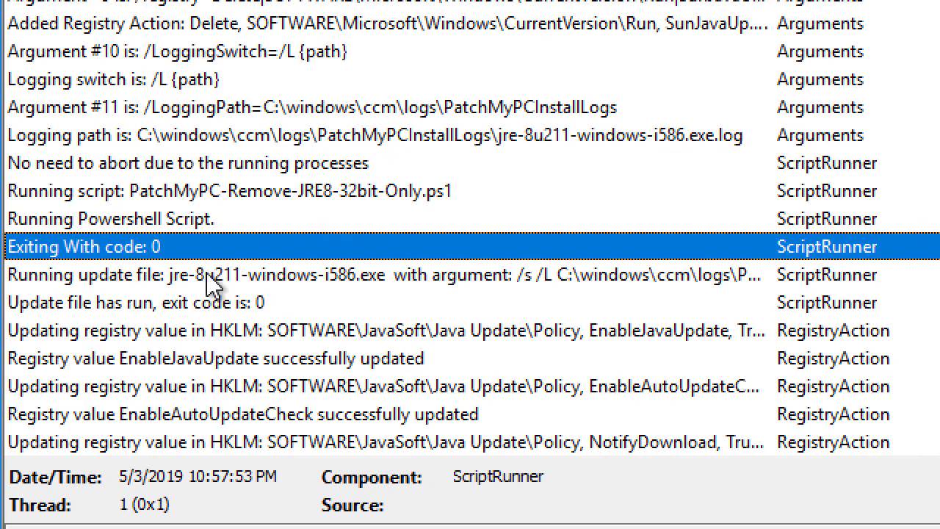
# Step: Confirm the Java 8u211 installer exited with code 0 and inspect the Java registry policy updates
pyautogui.click(235, 274)
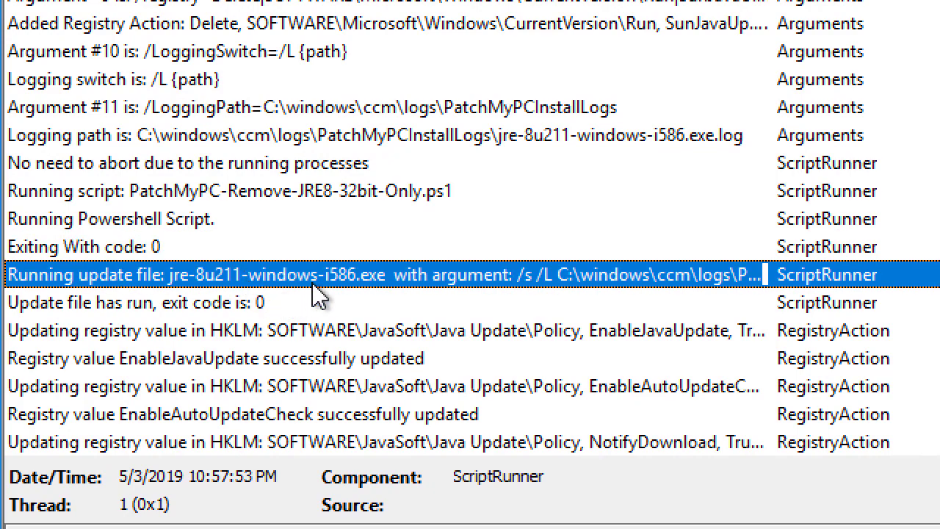
pyautogui.scroll(-2, 323, 295)
pyautogui.click(244, 132)
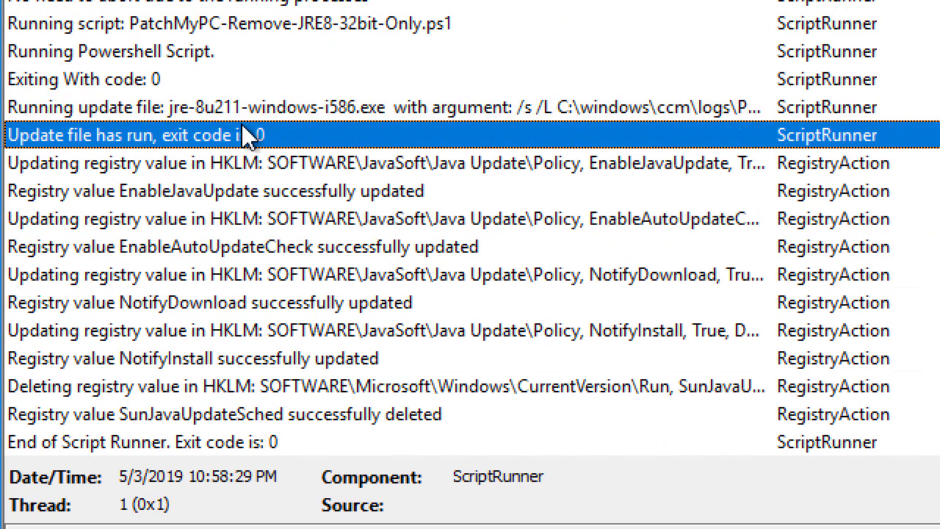
pyautogui.click(380, 167)
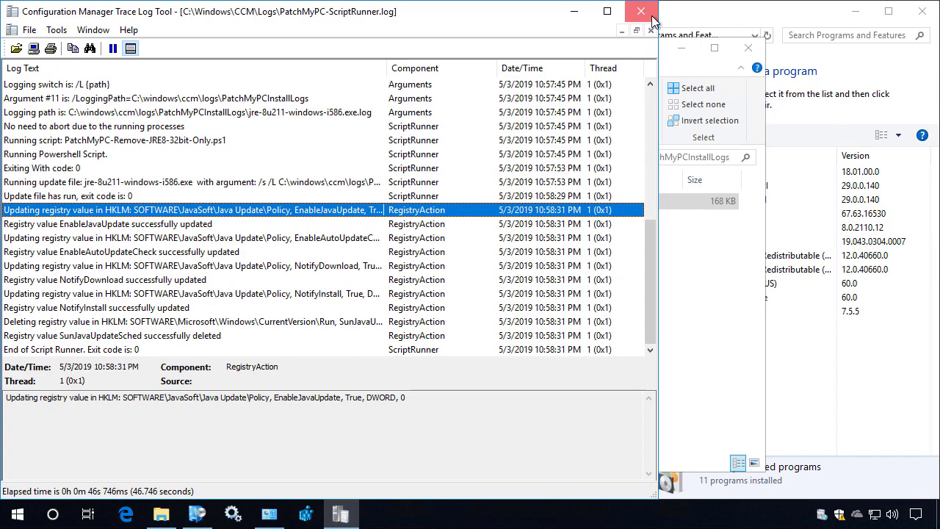
# Step: Close CMTrace, minimize the install logs folder, and select Java 8 Update 211 among installed programs
pyautogui.click(651, 17)
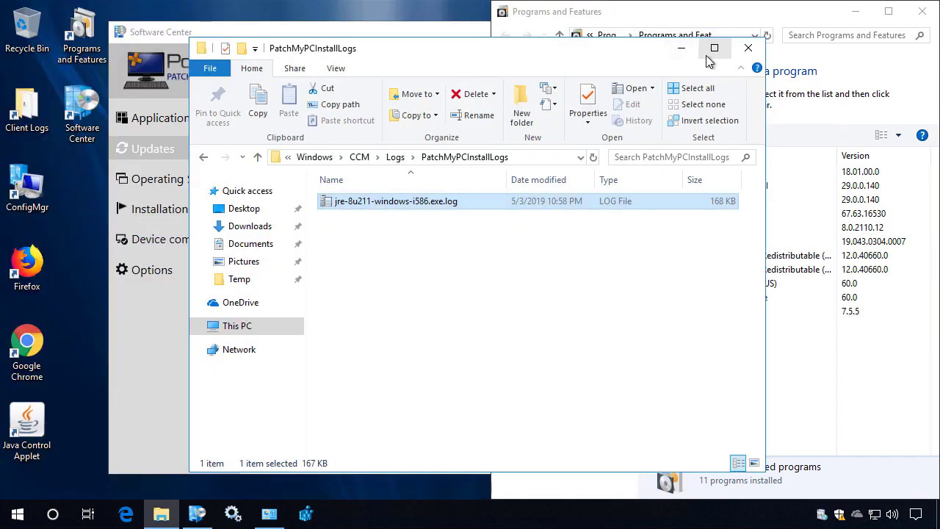
pyautogui.click(681, 48)
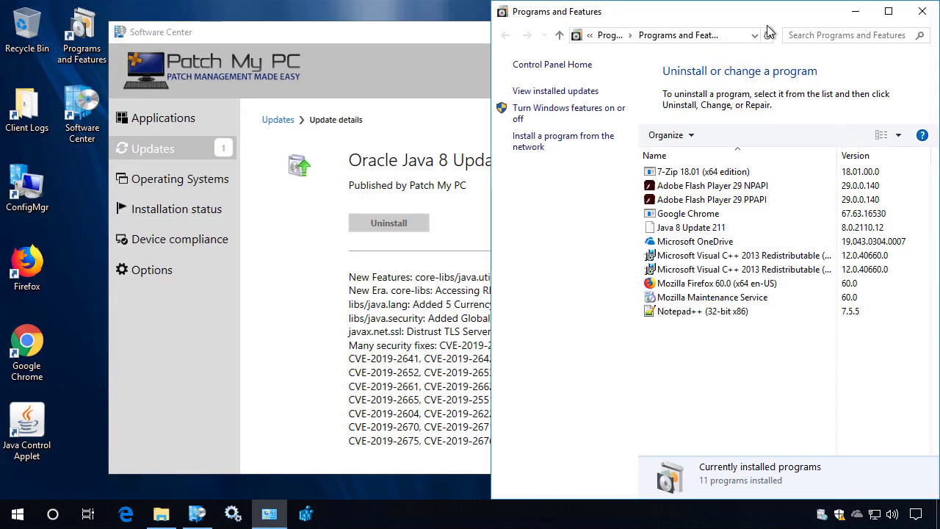
pyautogui.click(723, 229)
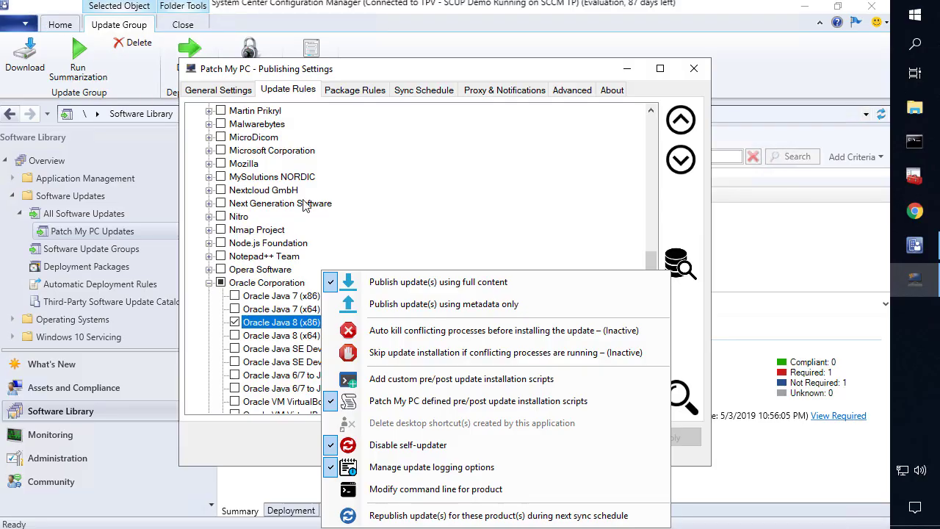
# Step: Dismiss the Oracle Java 8 (x86) menu and select AdoptOpenJDK JRE with Hotspot 8 (x86) at the top
pyautogui.press('Escape')
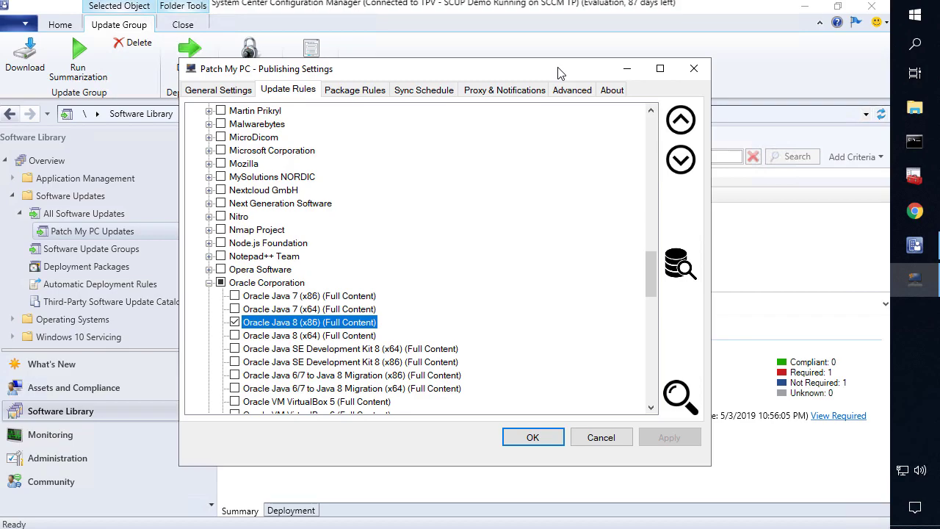
pyautogui.scroll(20, 441, 250)
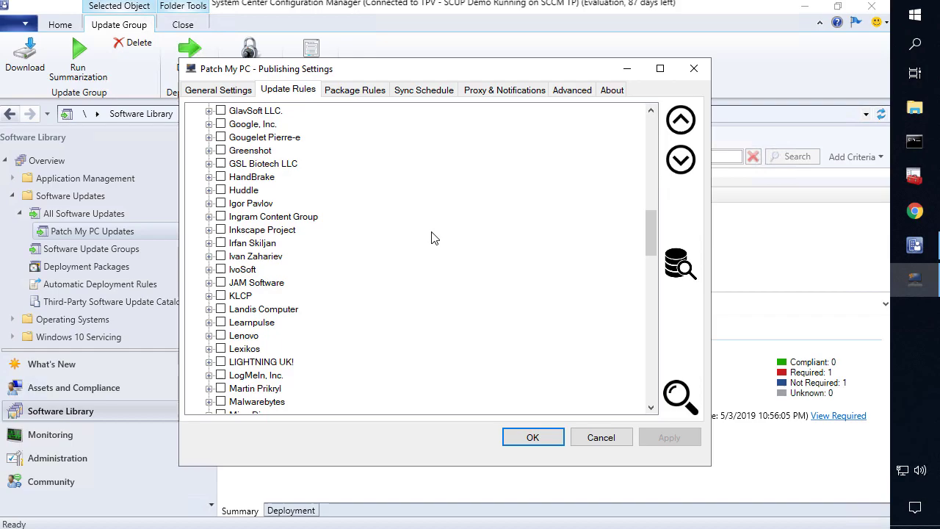
pyautogui.scroll(2, 327, 193)
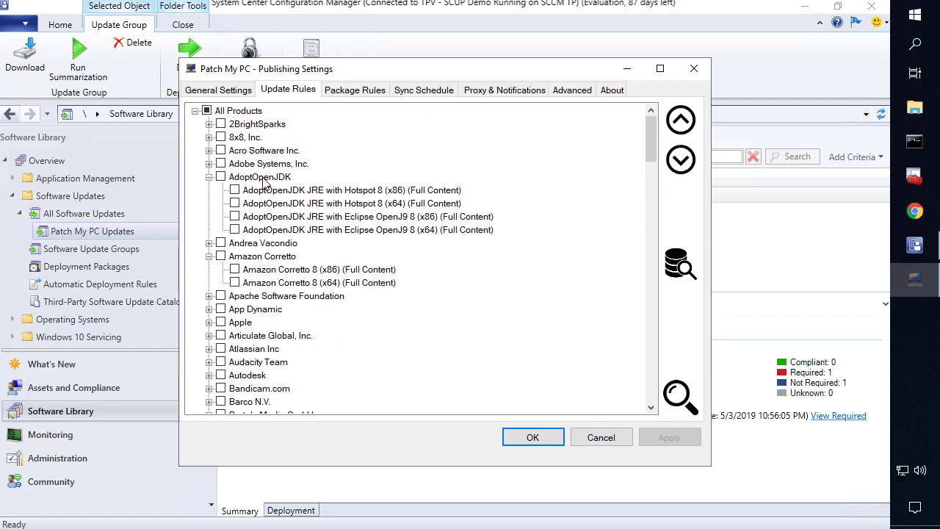
pyautogui.click(270, 192)
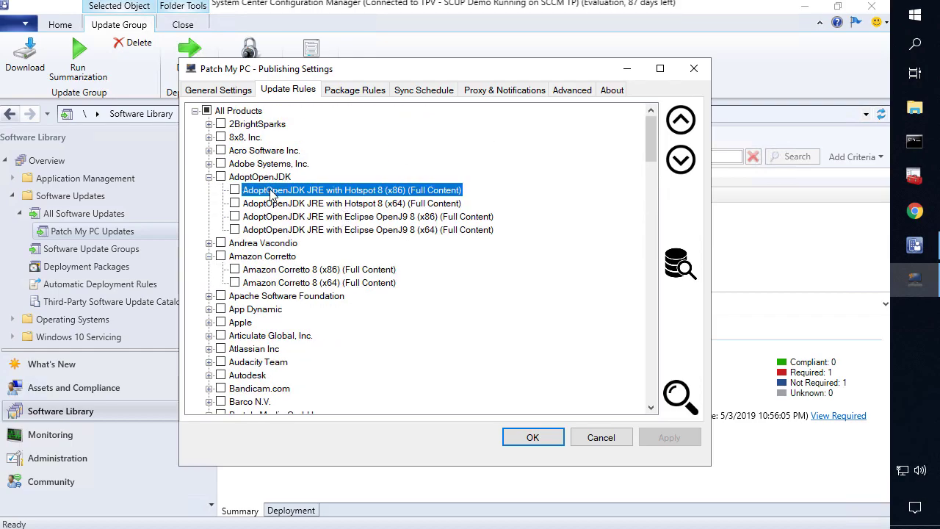